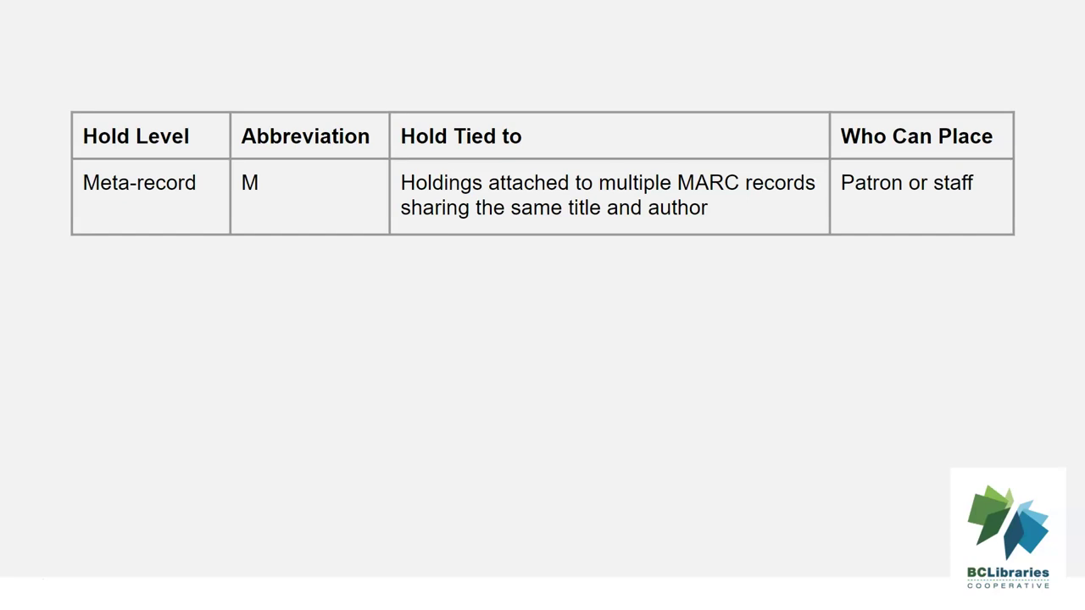
Advance the slide builds to show the Title, Call Number and Item hold-level rows.
{"action": "key", "text": "Right"}
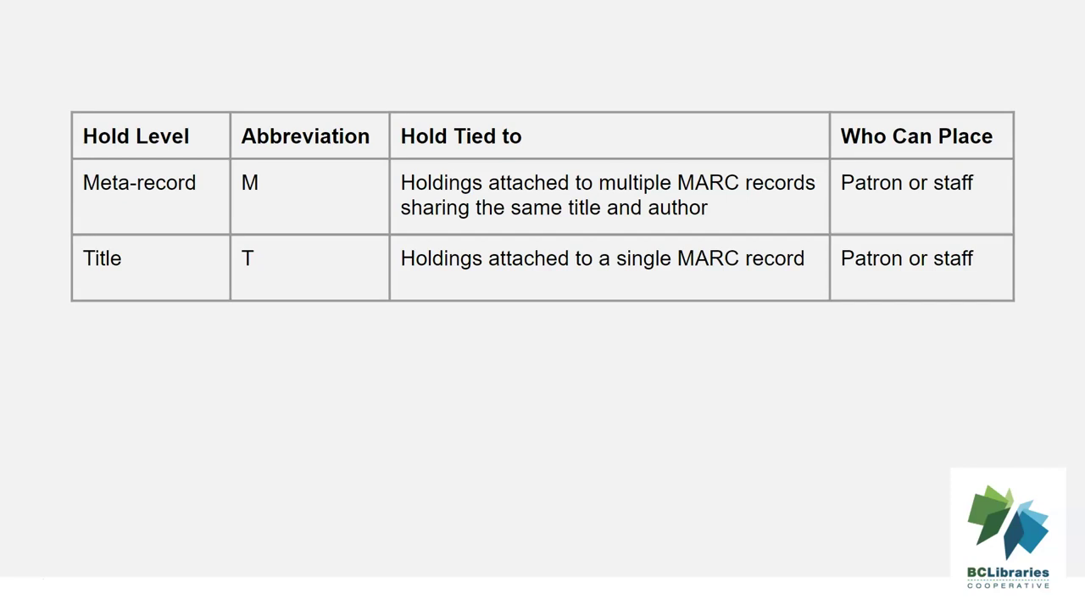
{"action": "key", "text": "Right"}
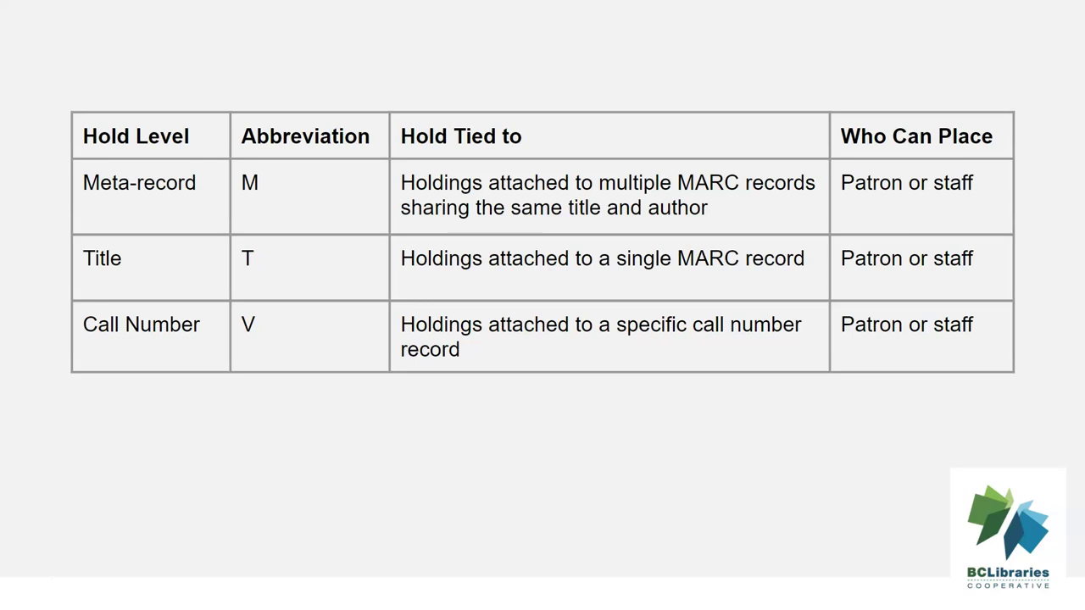
{"action": "key", "text": "Right"}
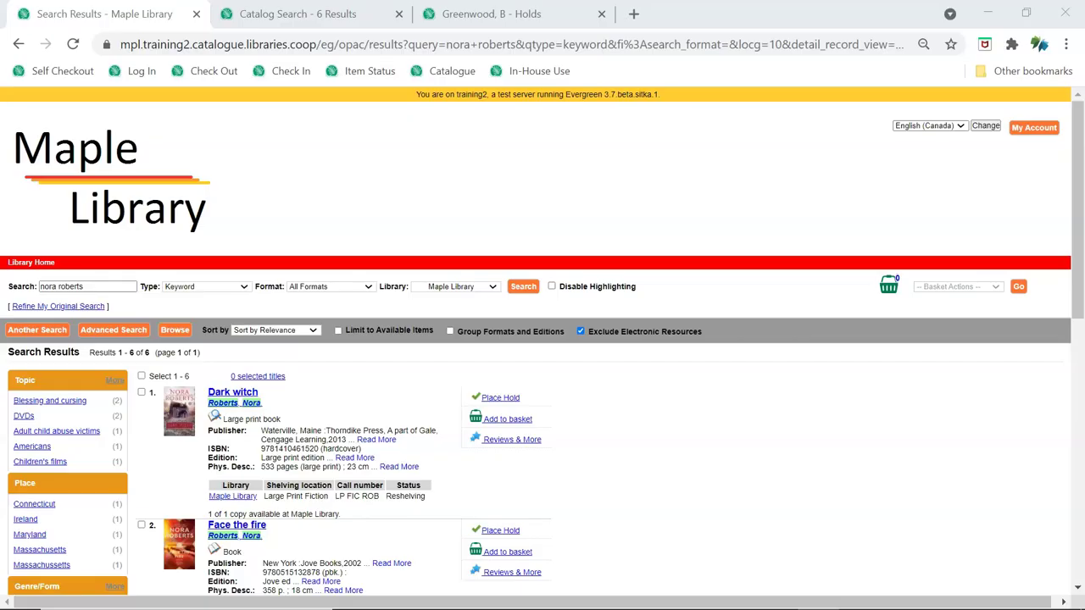
Switch to the staff catalog results and open the large print Dark witch record (TCN 2810).
{"action": "key", "text": "ctrl+Tab"}
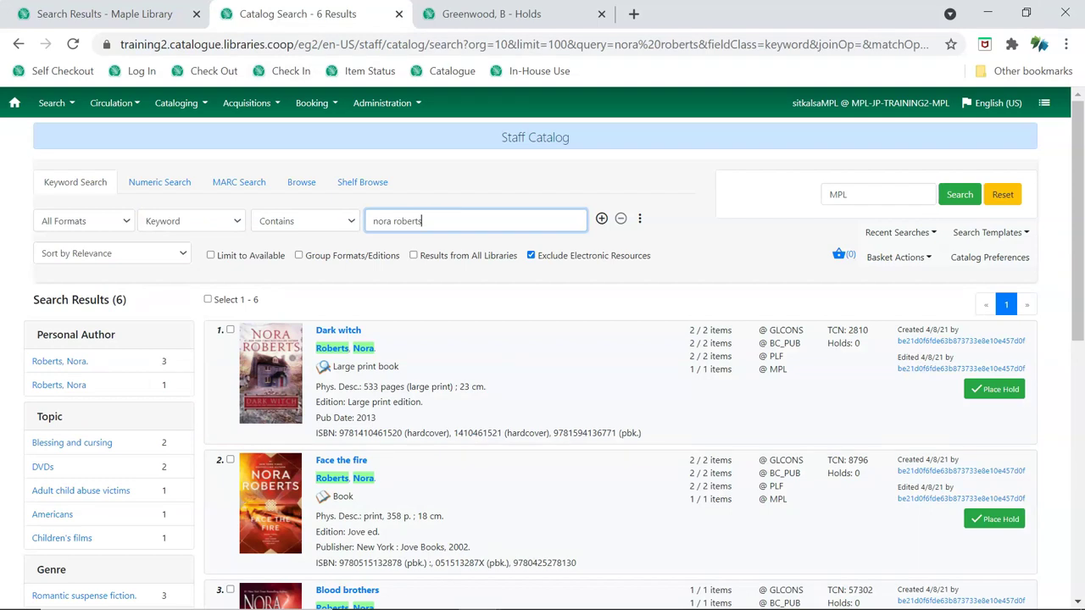
{"action": "key", "text": "ctrl+Tab"}
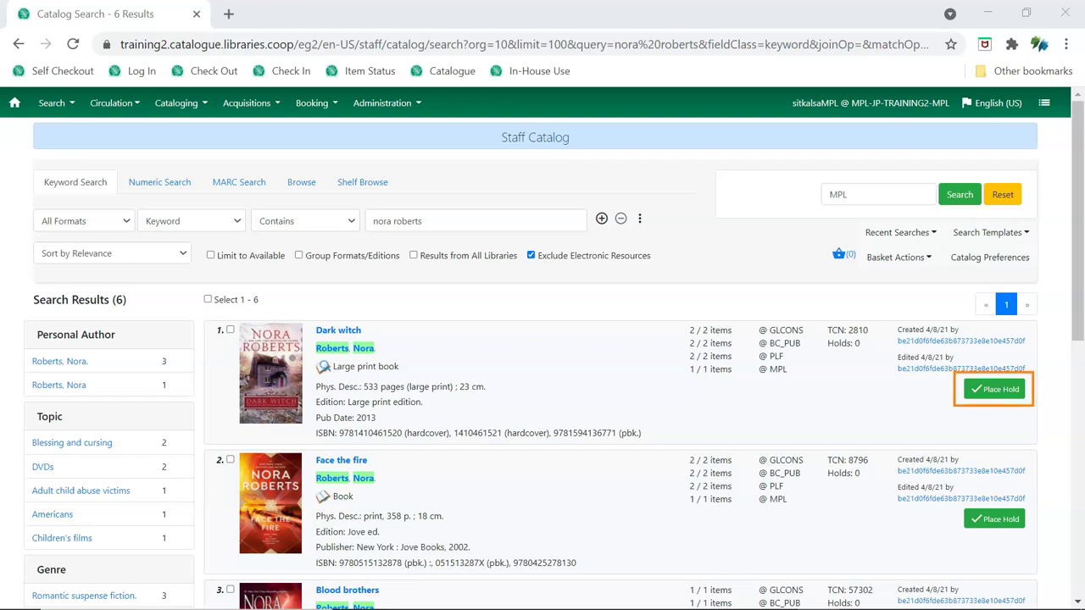
{"action": "left_click", "coordinate": [337, 331]}
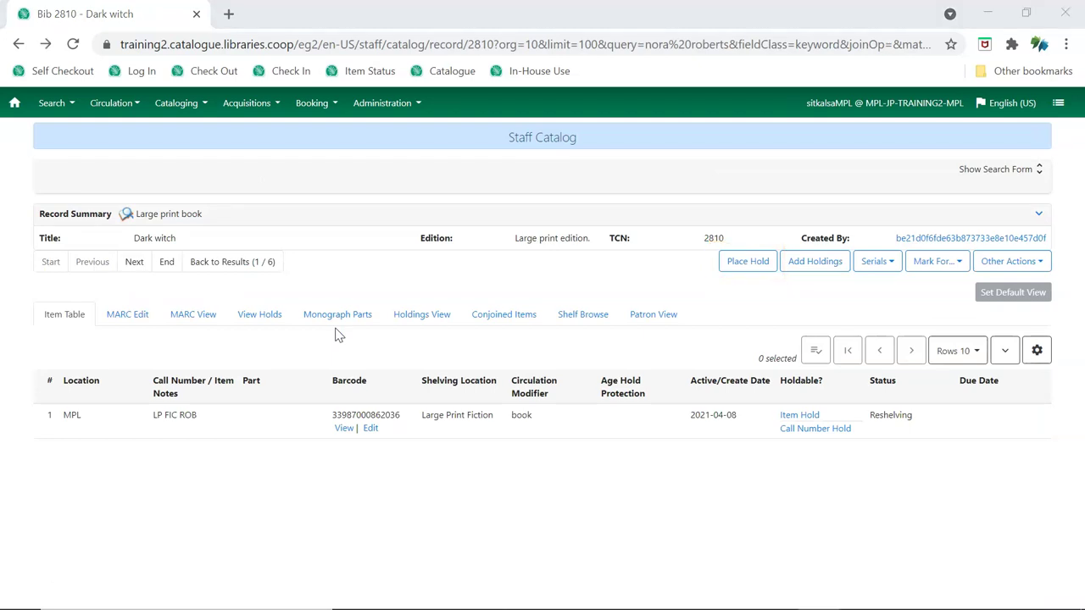
Place a title hold on Dark witch for the patron by card barcode, choosing a pickup location.
{"action": "left_click", "coordinate": [745, 262]}
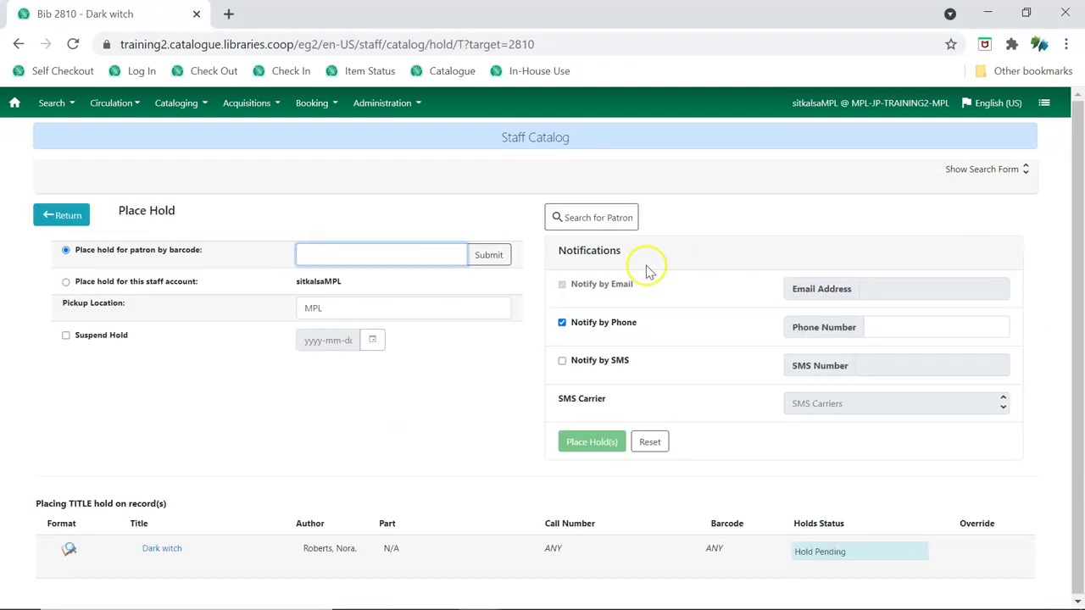
{"action": "left_click", "coordinate": [498, 261]}
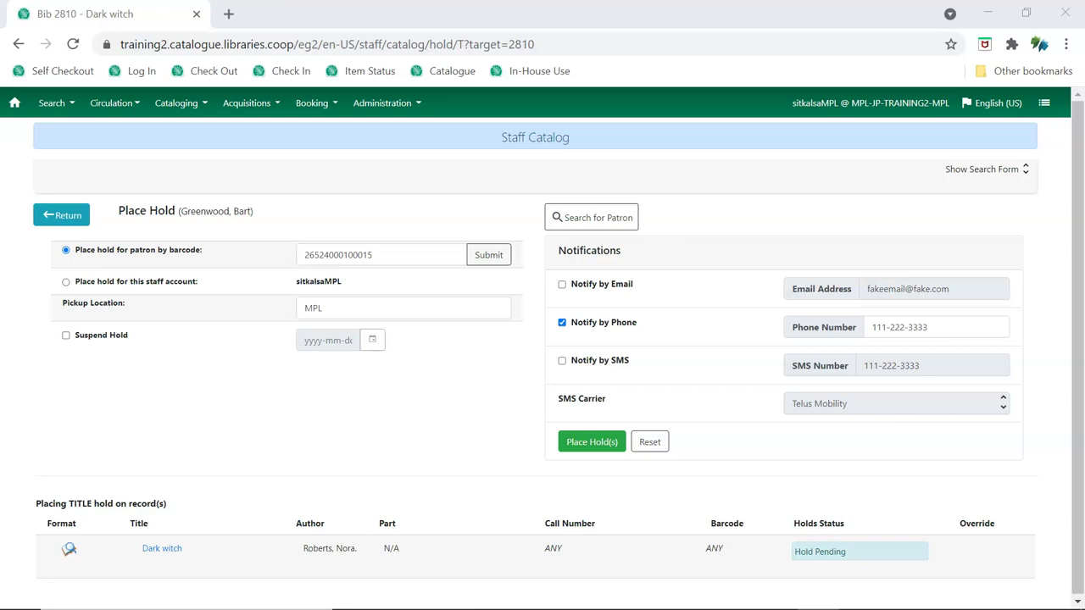
{"action": "left_click", "coordinate": [417, 306]}
{"action": "left_click", "coordinate": [416, 306]}
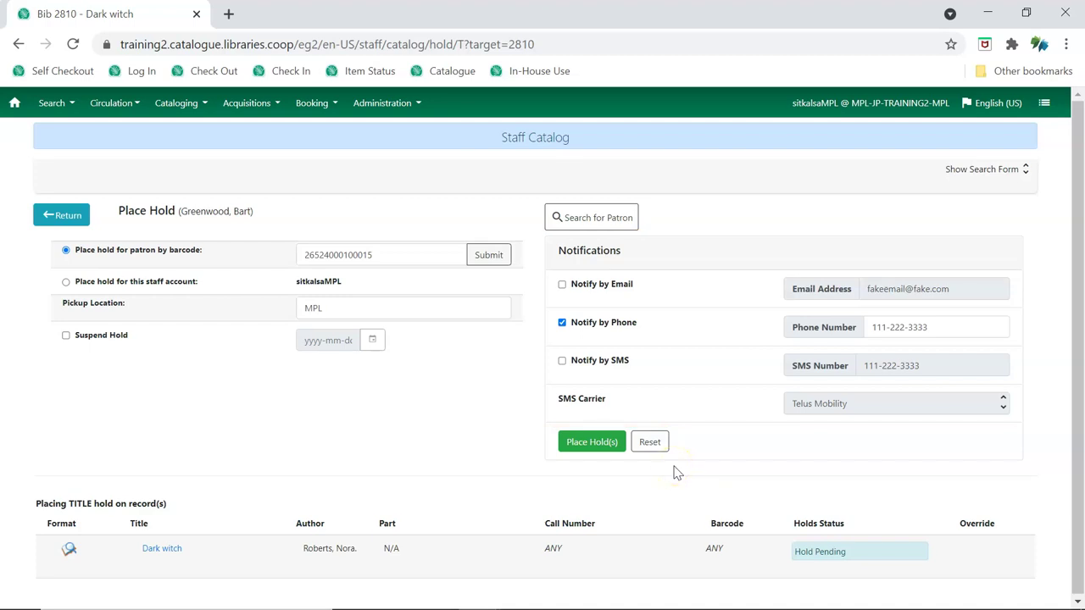
{"action": "left_click", "coordinate": [604, 444]}
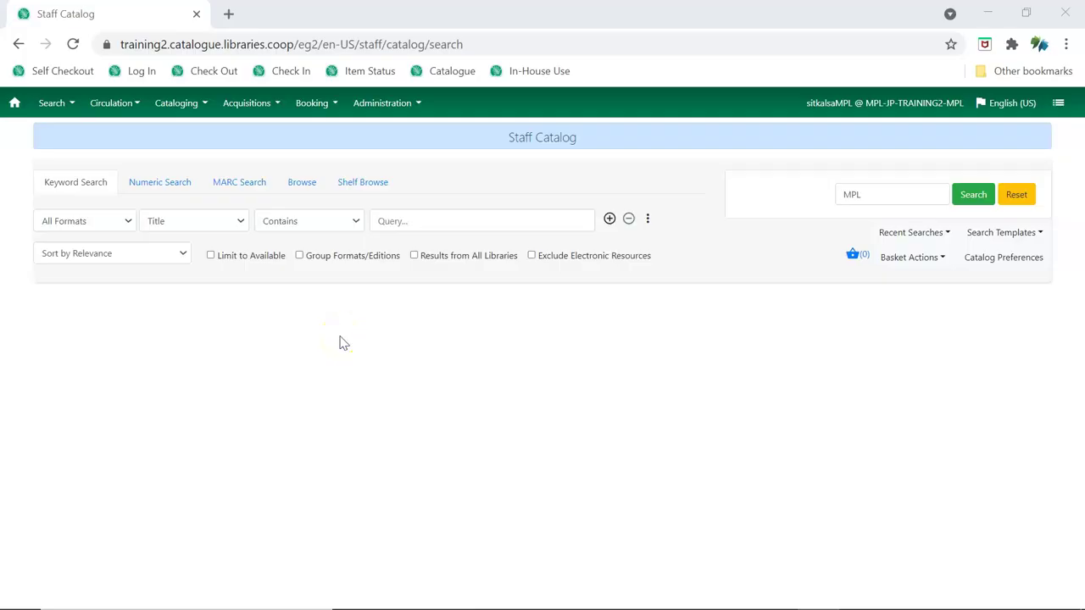
Title-search 'The fault in our stars' with formats/editions grouped, and start a hold on the first result.
{"action": "left_click", "coordinate": [305, 261]}
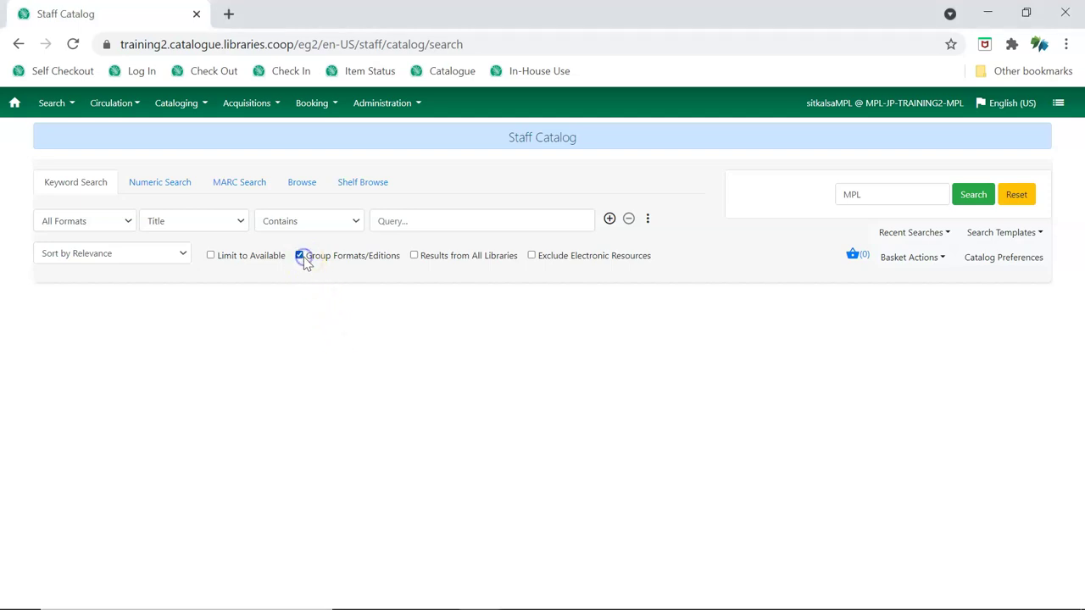
{"action": "left_click", "coordinate": [303, 283]}
{"action": "left_click", "coordinate": [416, 223]}
{"action": "type", "text": "The fault in our stars"}
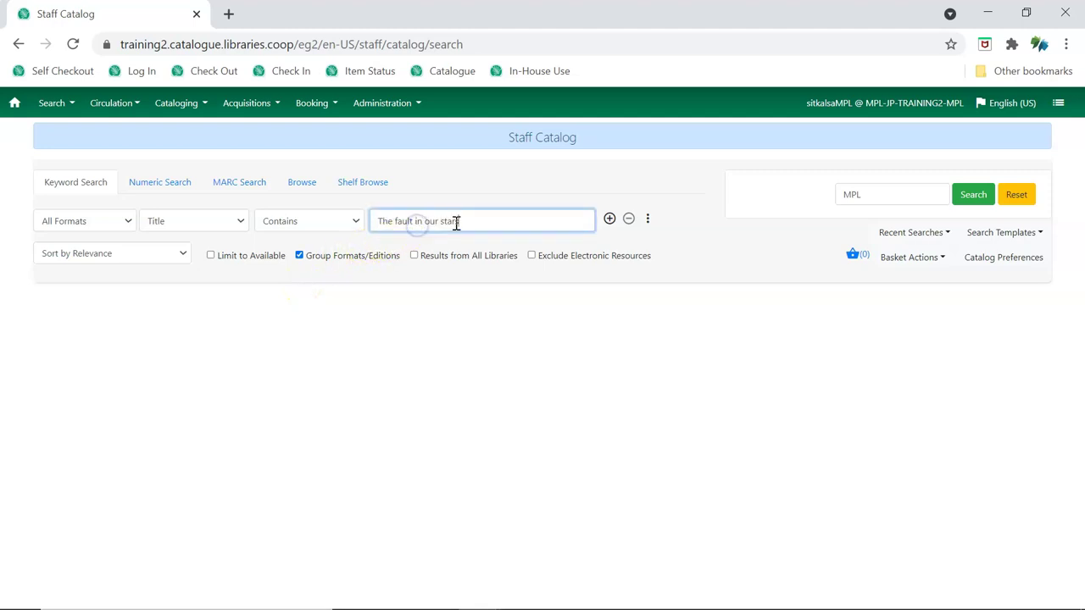
{"action": "left_click", "coordinate": [973, 197]}
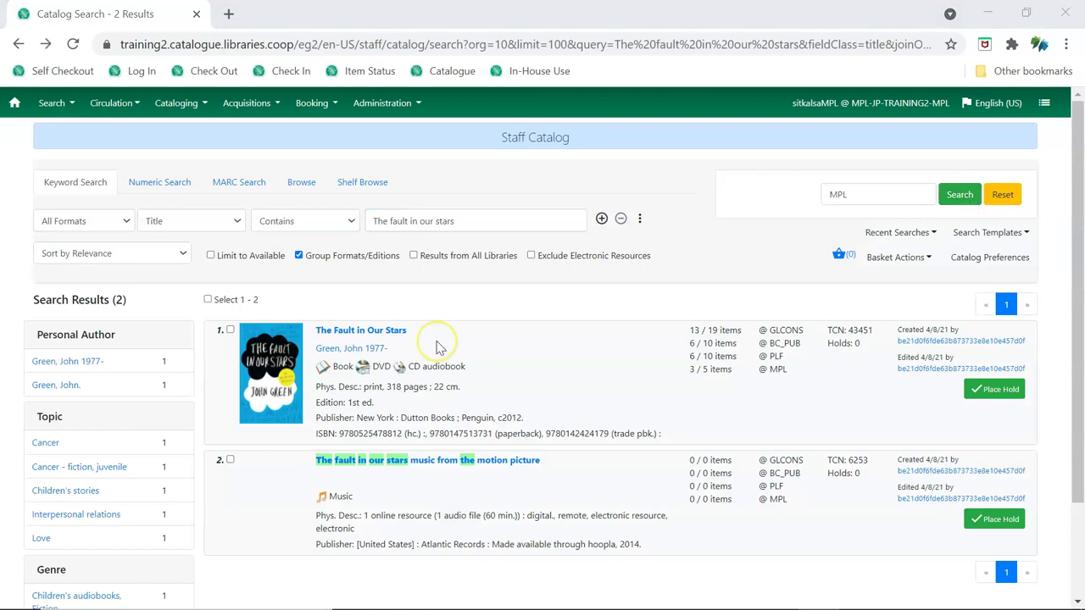
{"action": "left_click", "coordinate": [393, 330]}
{"action": "left_click", "coordinate": [1009, 389]}
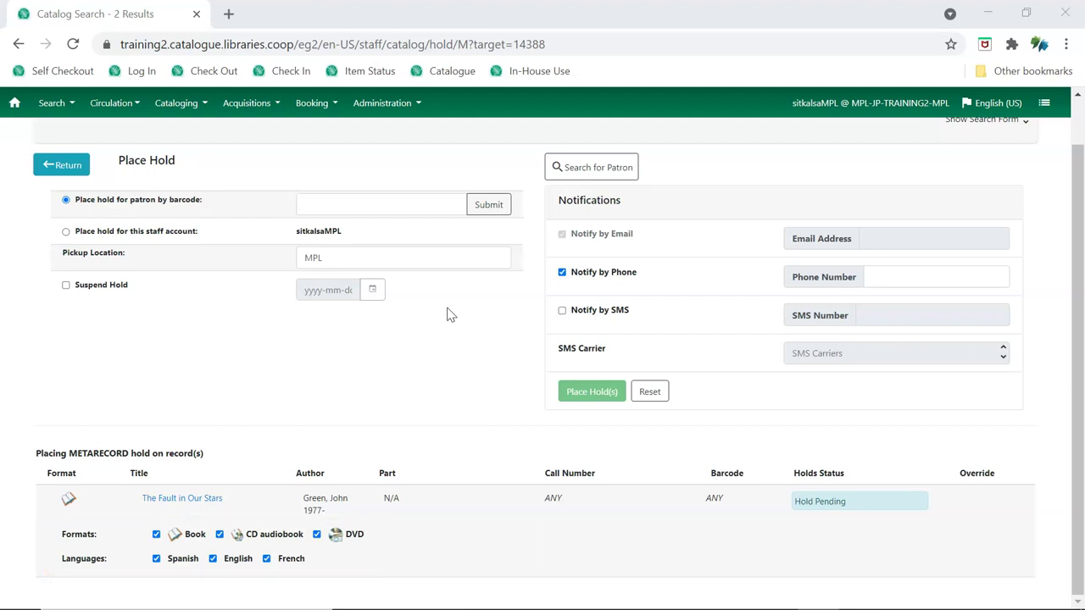
Look up the patron by card barcode and submit the metarecord hold on The Fault in Our Stars.
{"action": "left_click", "coordinate": [382, 203]}
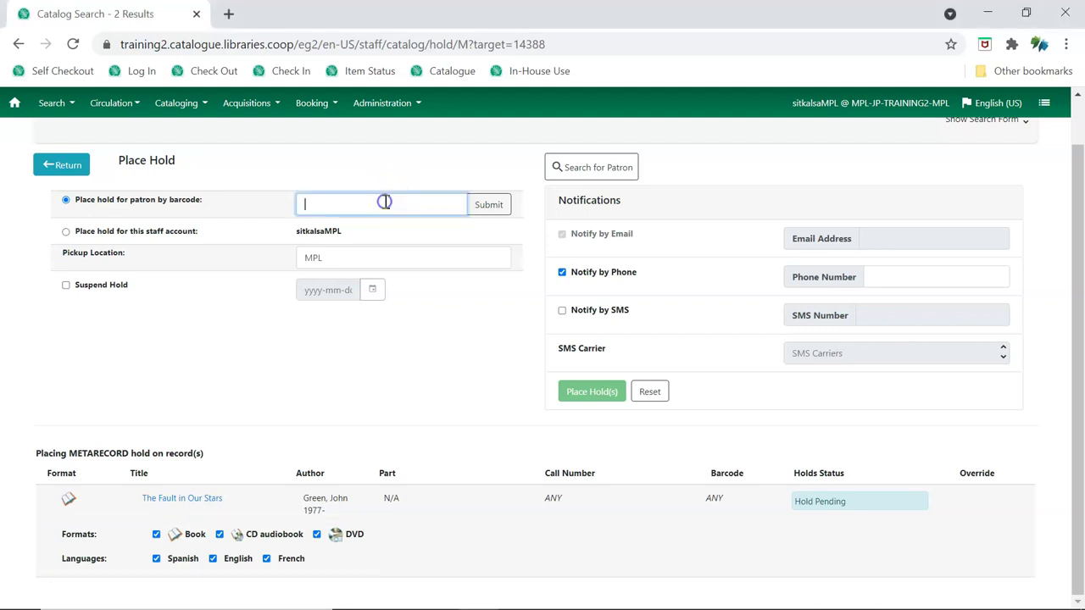
{"action": "type", "text": "26524000100015"}
{"action": "left_click", "coordinate": [485, 206]}
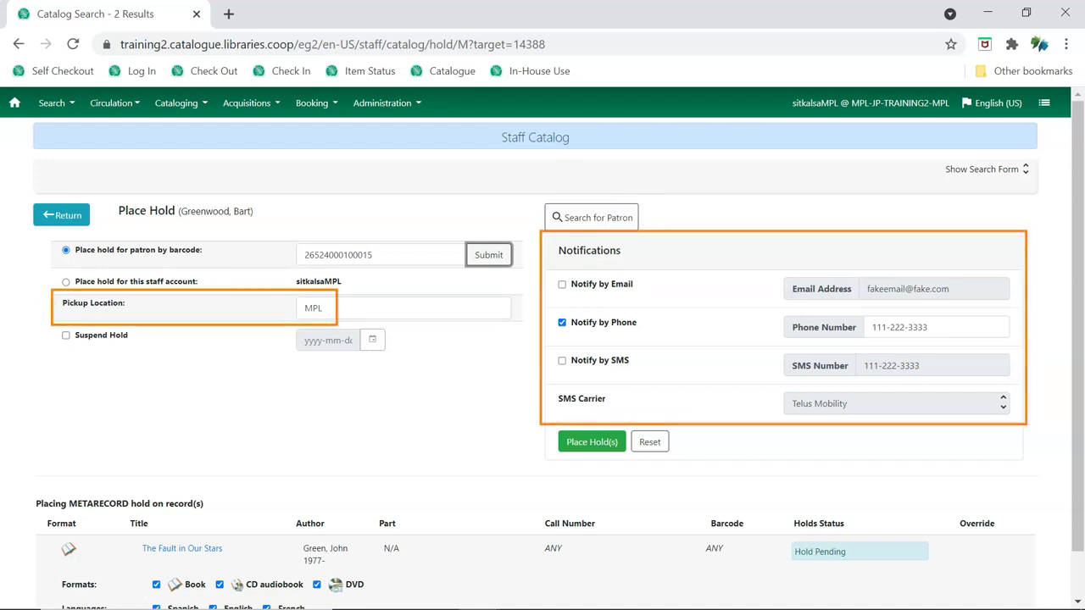
{"action": "left_click", "coordinate": [615, 439]}
{"action": "left_click", "coordinate": [605, 451]}
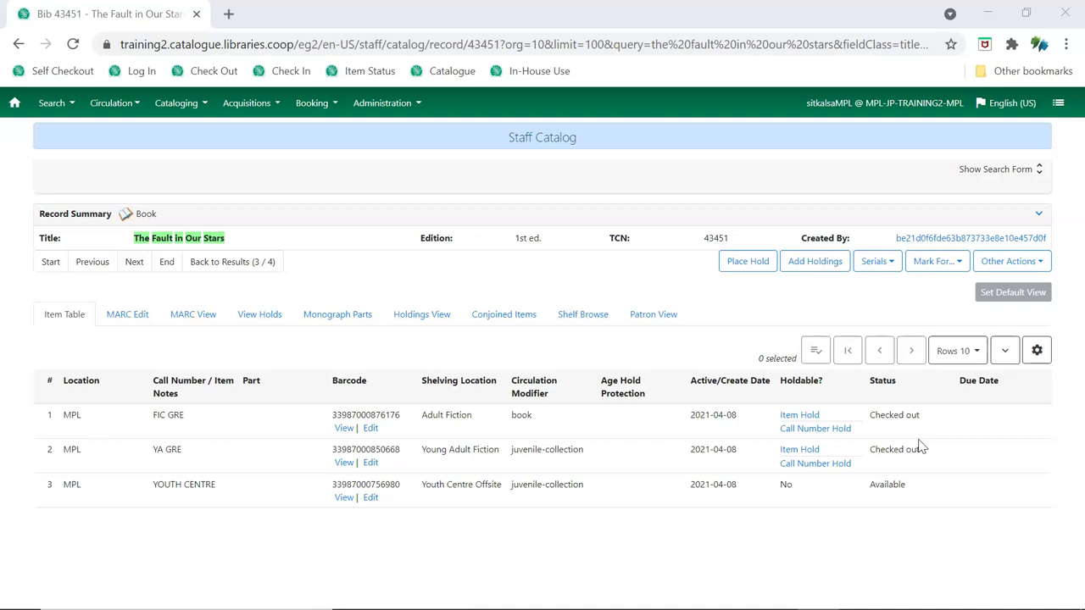
Place a call number hold on FIC GRE for the patron looked up by card barcode.
{"action": "left_click", "coordinate": [821, 430]}
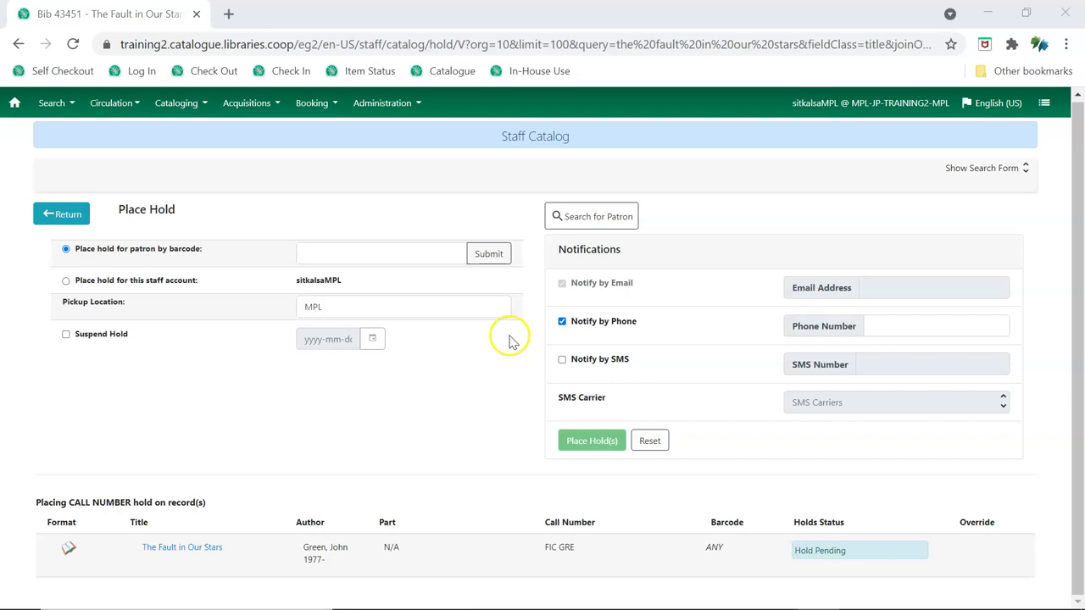
{"action": "left_click", "coordinate": [443, 253]}
{"action": "type", "text": "26524000100015"}
{"action": "left_click", "coordinate": [484, 255]}
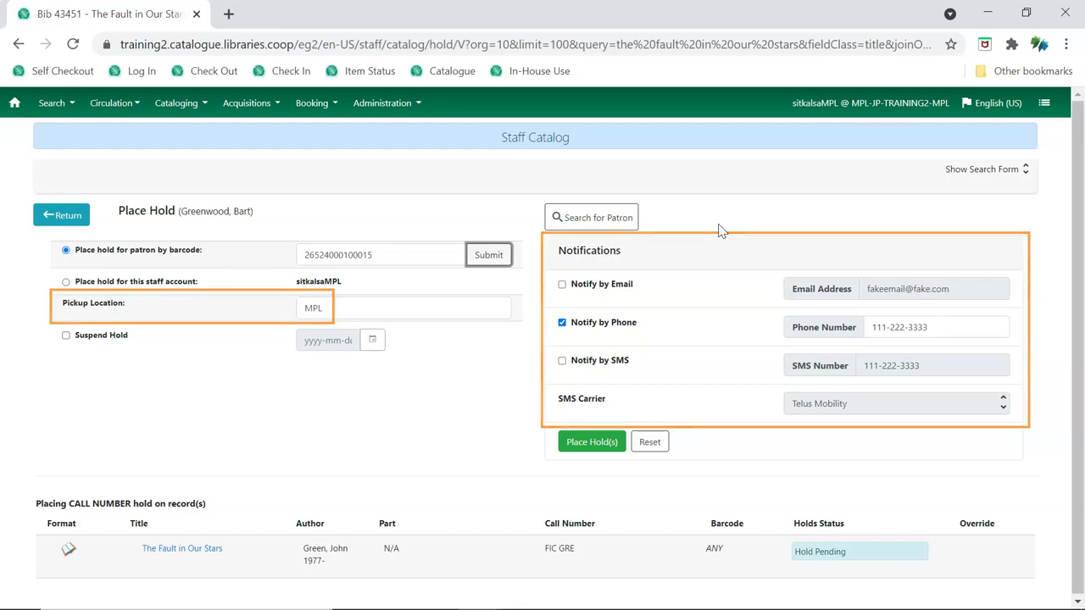
{"action": "left_click", "coordinate": [603, 446]}
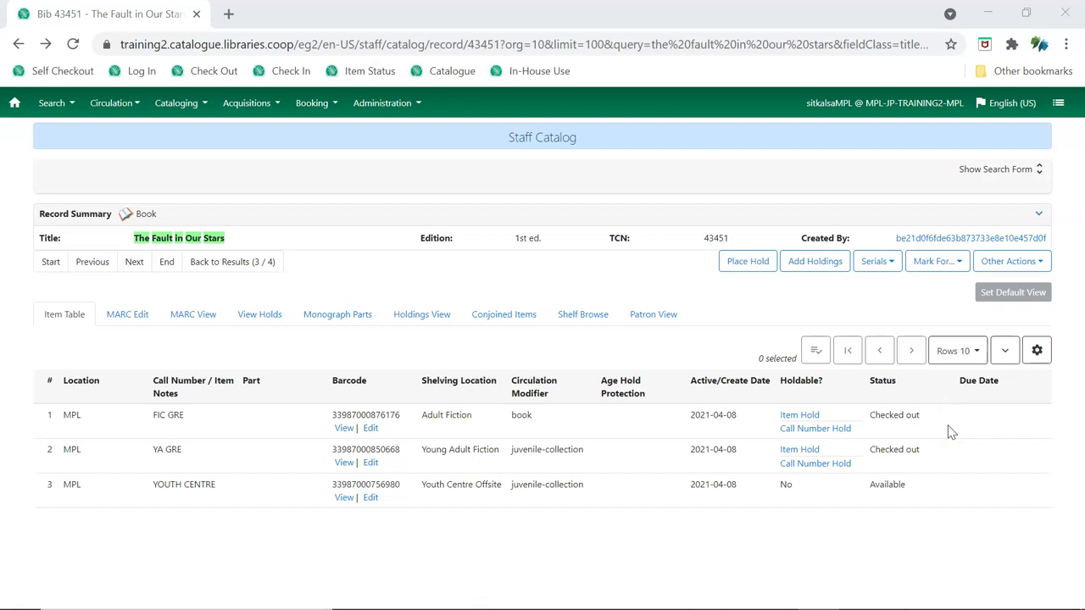
{"action": "left_click", "coordinate": [795, 416]}
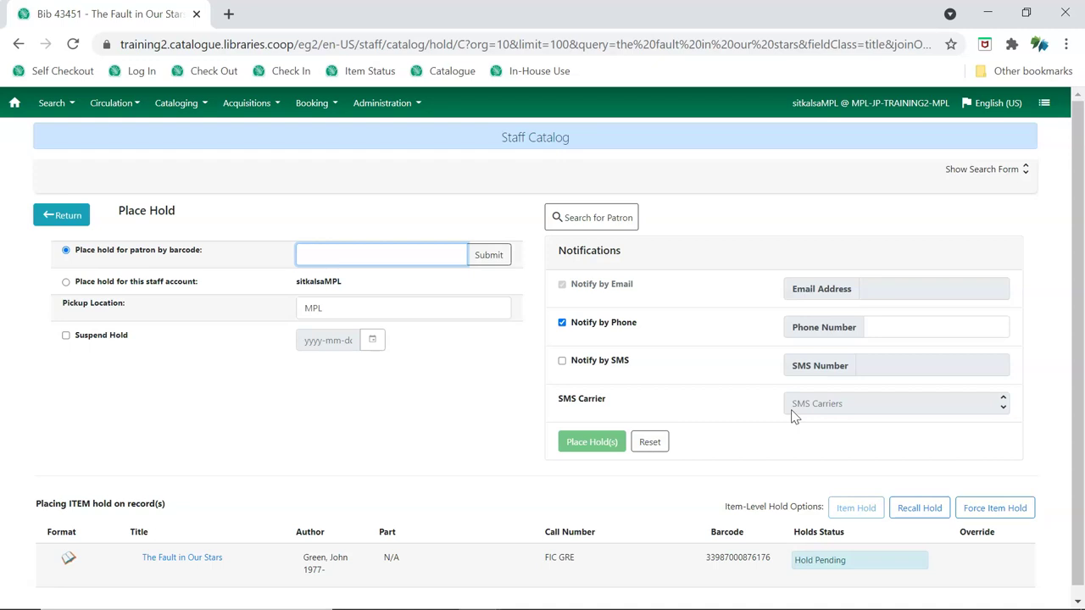
{"action": "scroll", "coordinate": [794, 416], "scroll_direction": "down", "scroll_amount": 1}
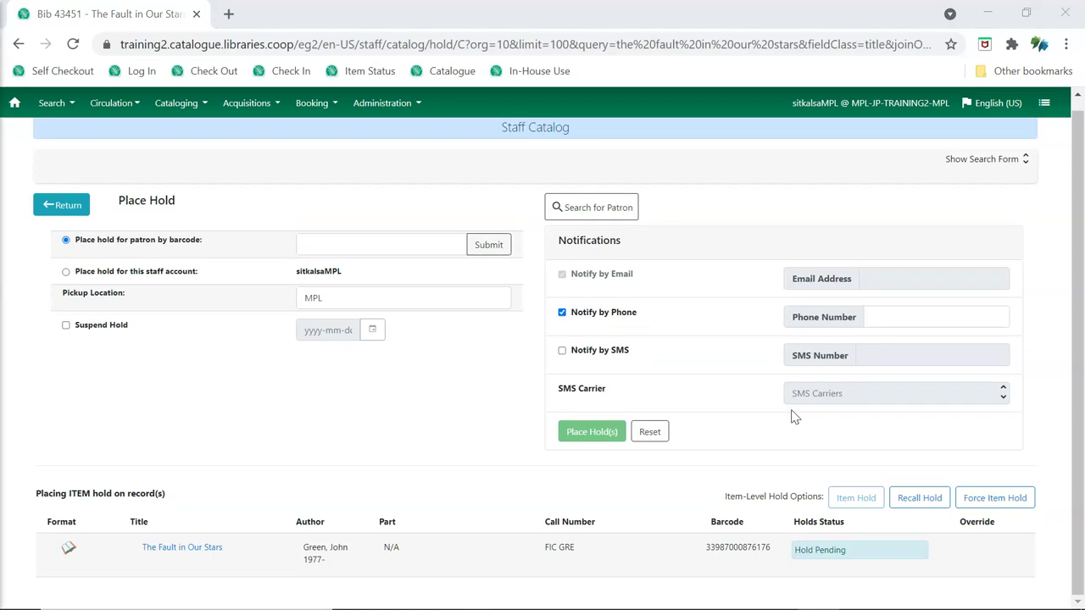
{"action": "type", "text": "26524000100015"}
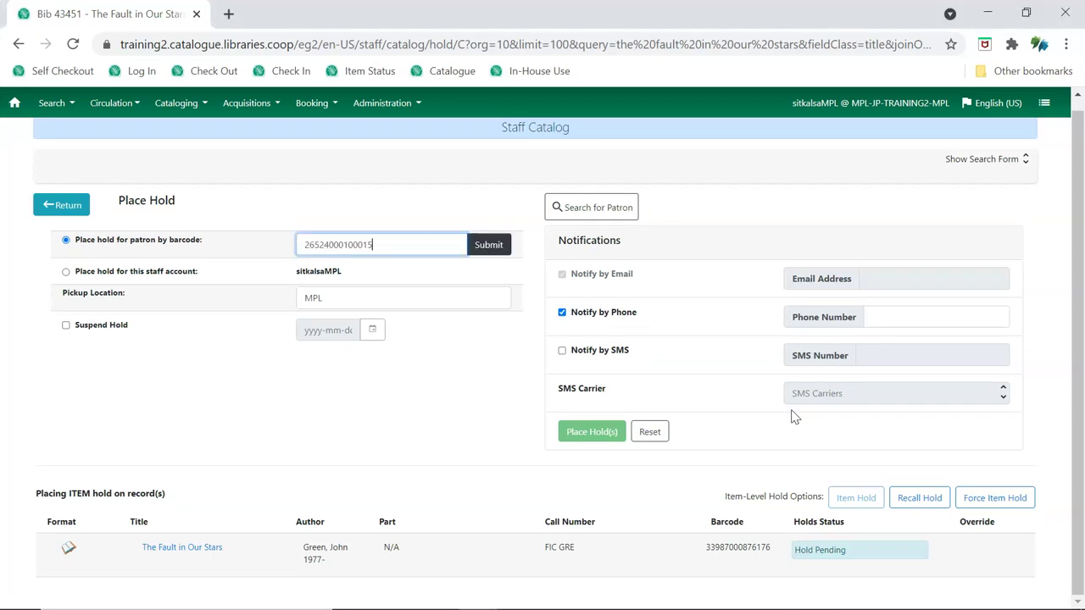
{"action": "left_click", "coordinate": [481, 248]}
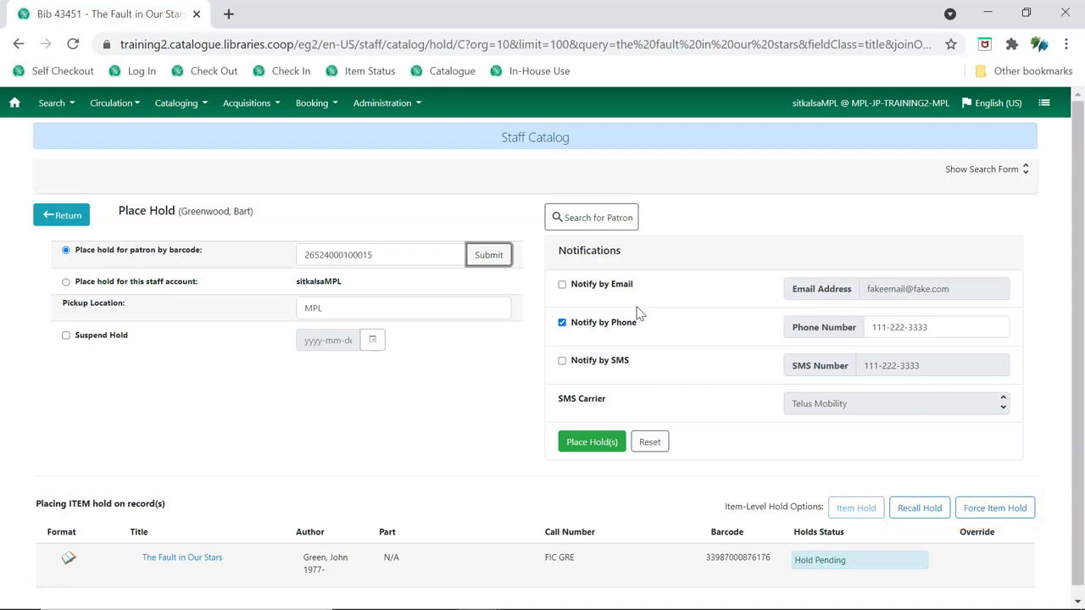
{"action": "left_click", "coordinate": [581, 446]}
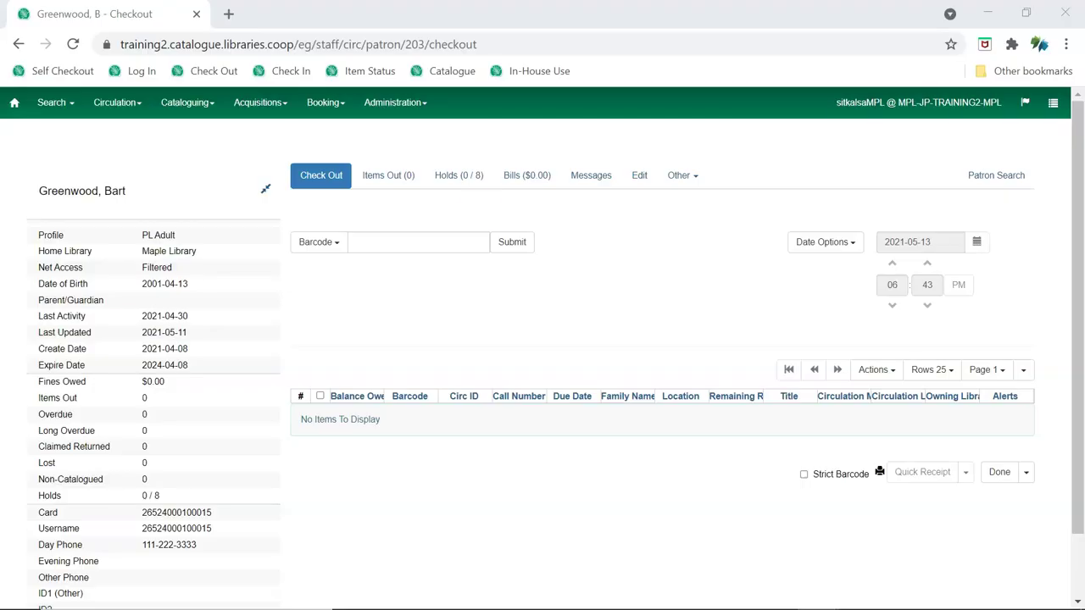
From the patron account's Holds tab, open the staff catalog to place a new hold.
{"action": "left_click", "coordinate": [478, 219]}
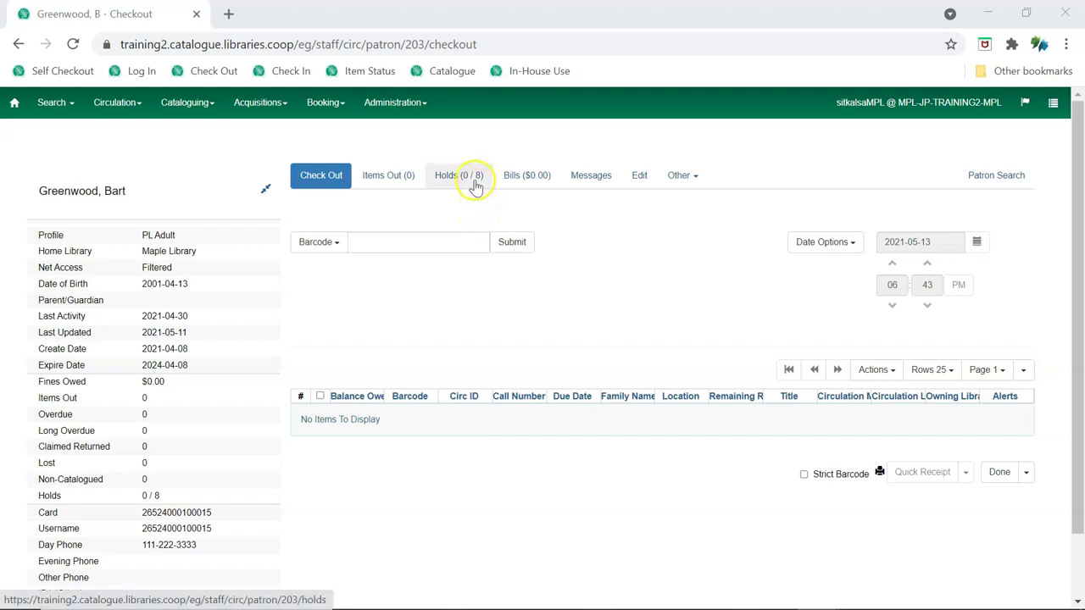
{"action": "left_click", "coordinate": [473, 182]}
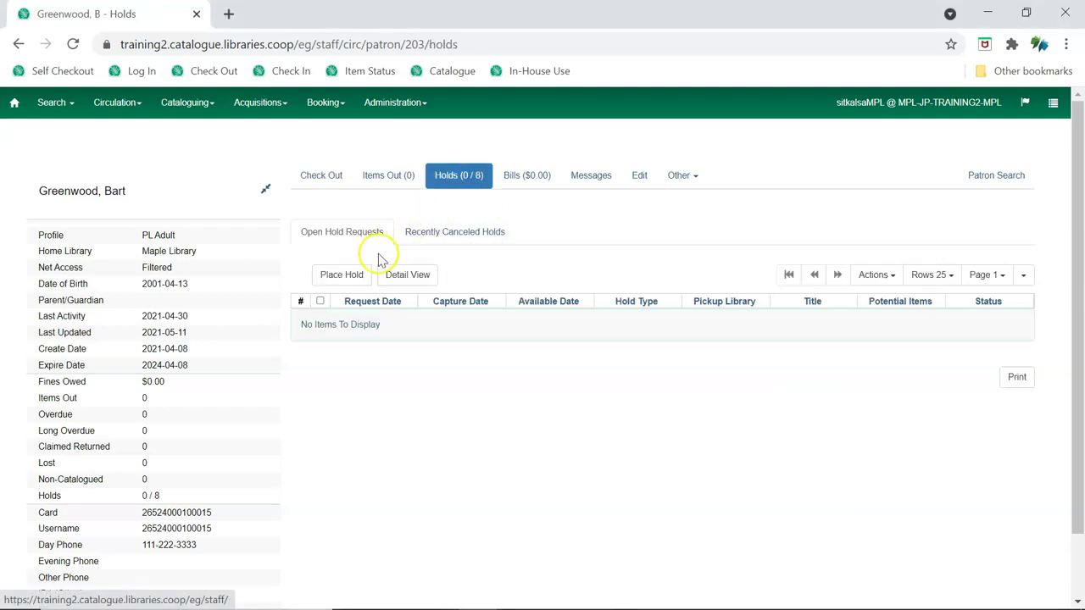
{"action": "left_click", "coordinate": [348, 276]}
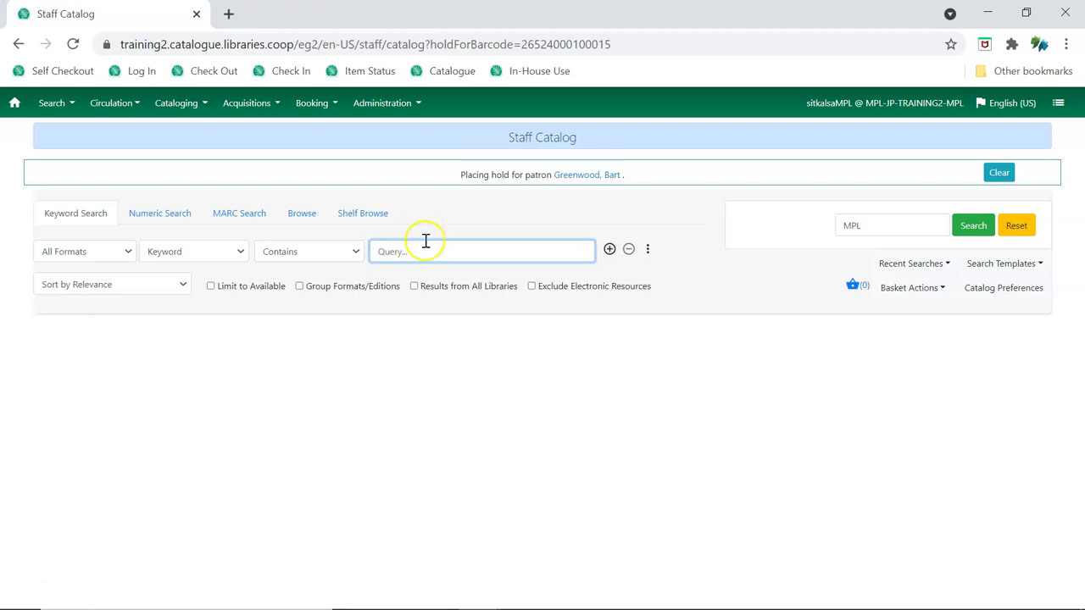
Search the catalog for 'Project garden' and place a title hold on it for the patron.
{"action": "key", "text": "ctrl+v"}
{"action": "key", "text": "Return"}
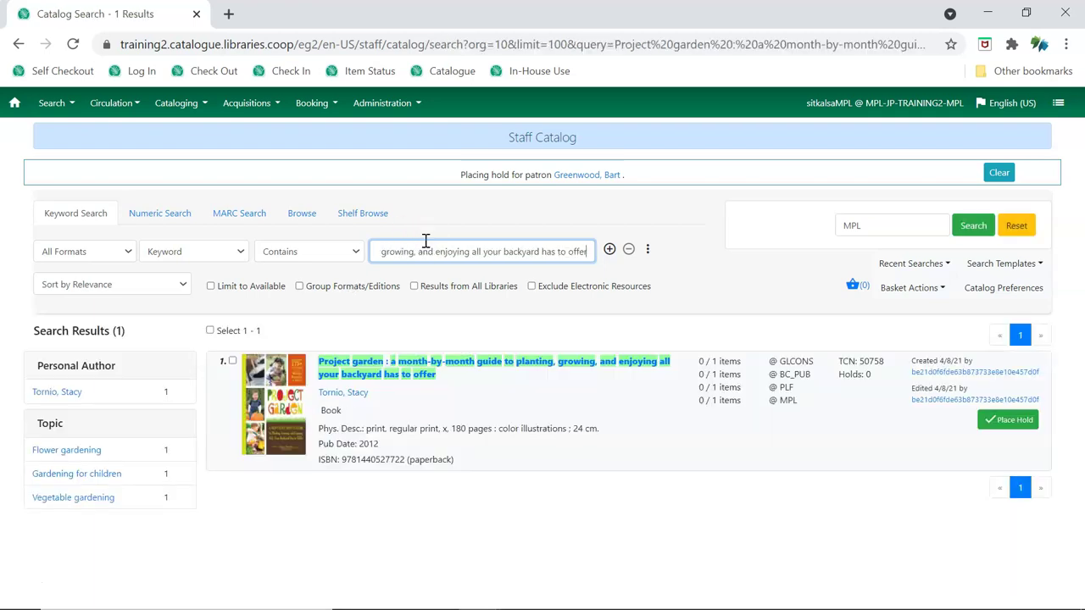
{"action": "left_click", "coordinate": [434, 256]}
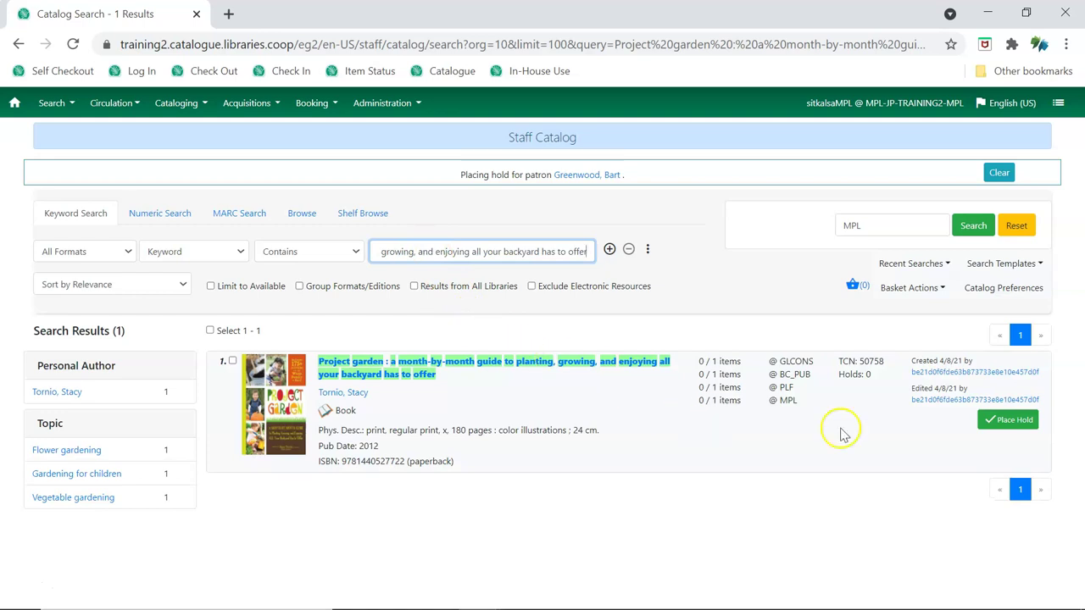
{"action": "left_click", "coordinate": [1020, 428]}
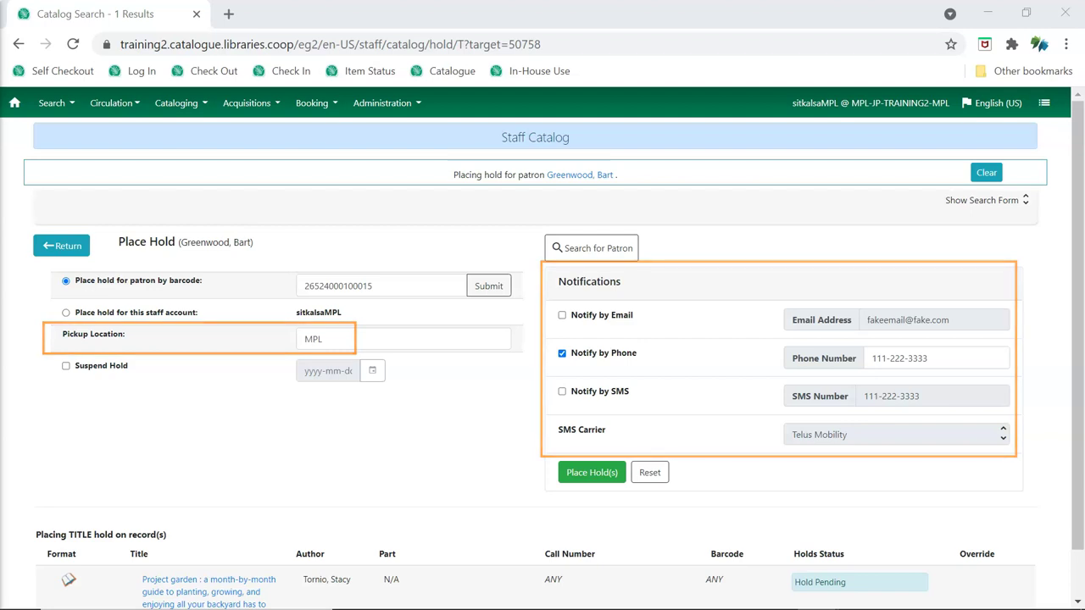
{"action": "left_click", "coordinate": [467, 473]}
{"action": "left_click", "coordinate": [595, 480]}
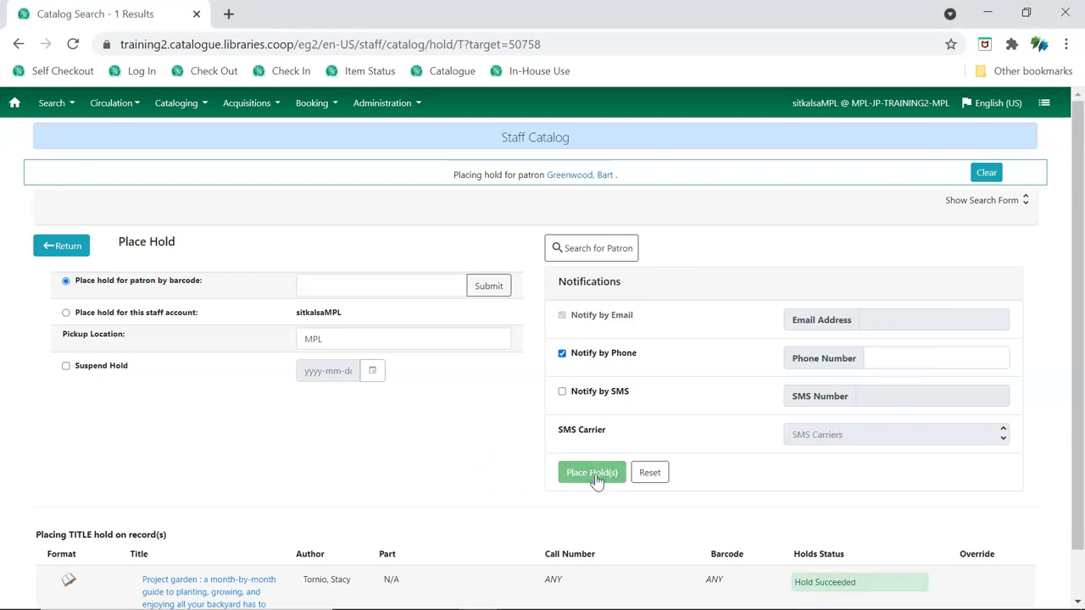